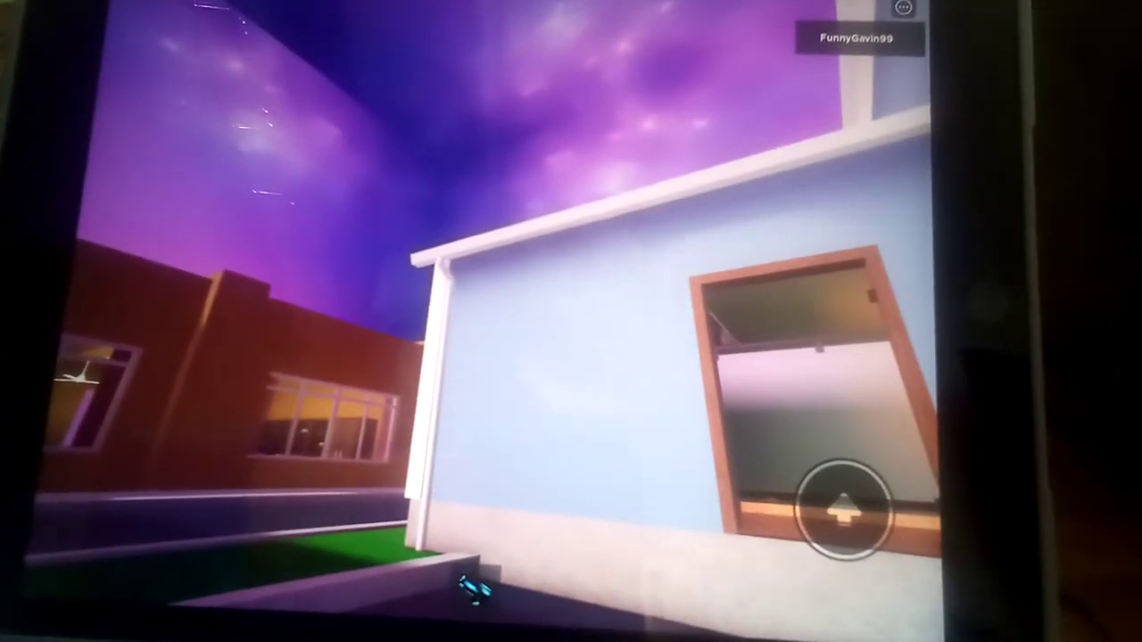
pyautogui.scroll(-5, 571, 321)
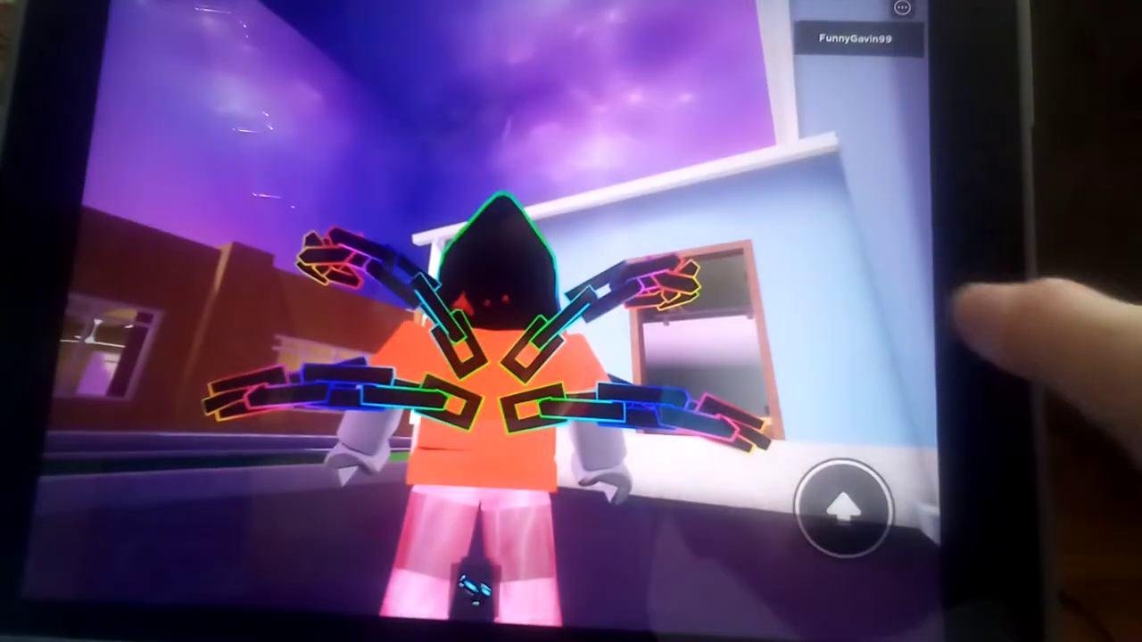
# - Glance toward the street and back at the house before leaving the outdoor game
pyautogui.moveTo(848, 134); pyautogui.dragTo(803, 250)
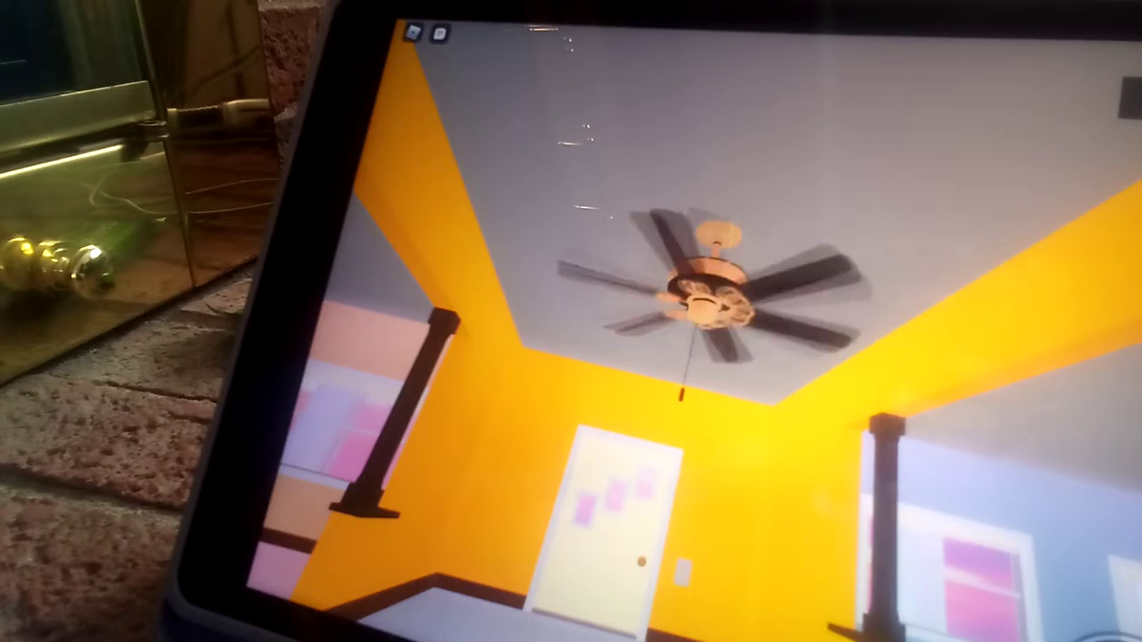
# - Look from the yellow room's fan toward the stairs and door, then bring up chat
pyautogui.moveTo(408, 331); pyautogui.dragTo(472, 191)
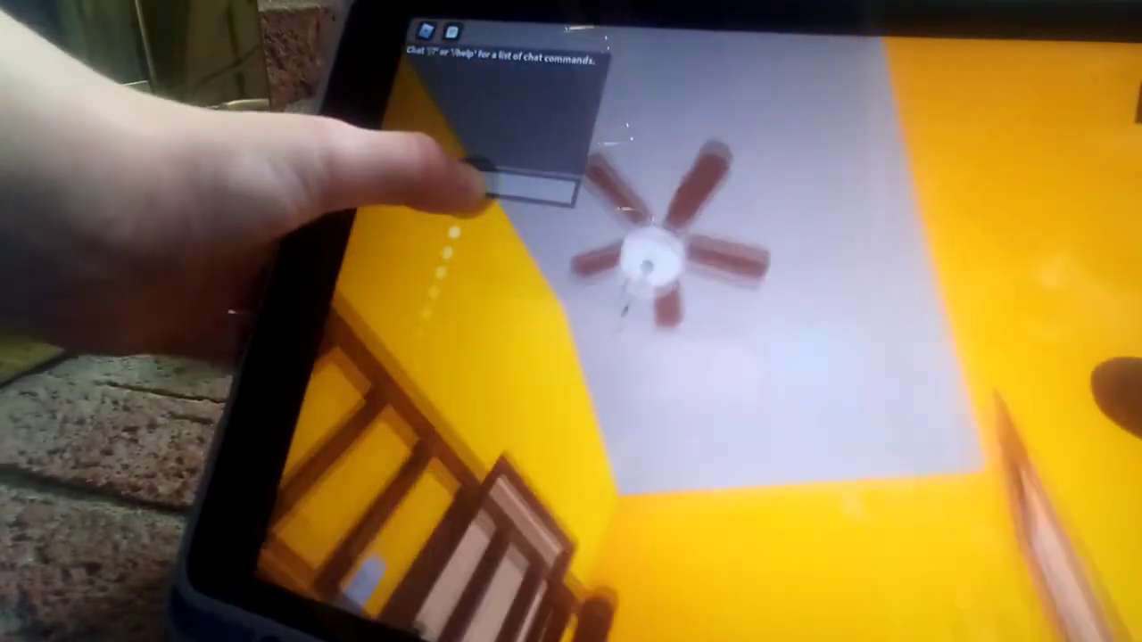
pyautogui.moveTo(384, 374); pyautogui.dragTo(432, 259)
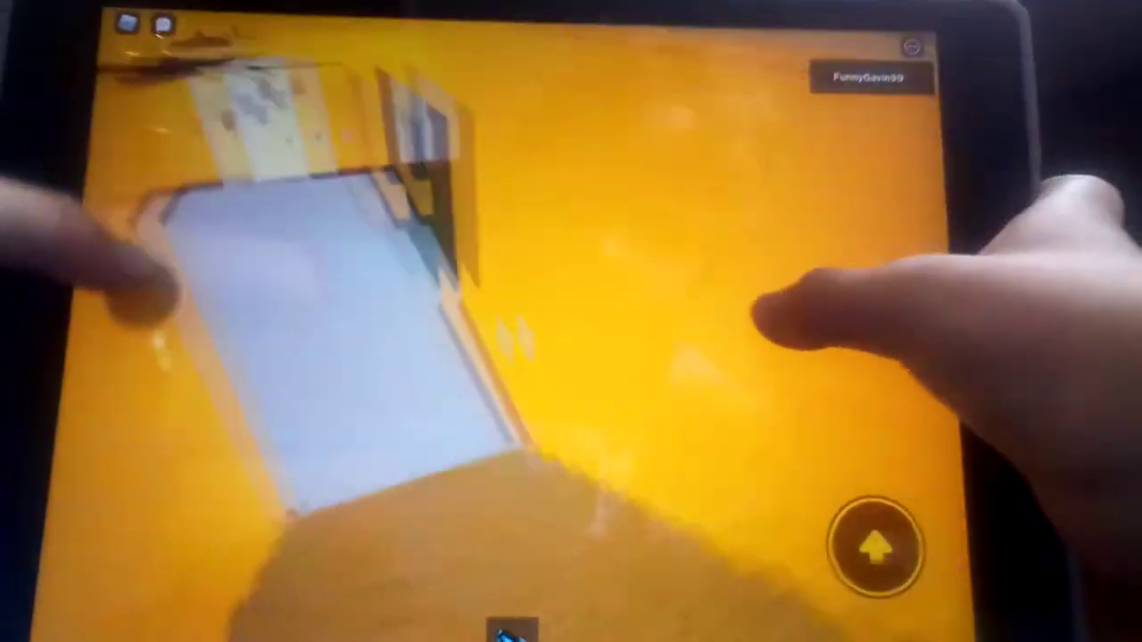
pyautogui.moveTo(790, 383)
pyautogui.mouseDown()
pyautogui.moveTo(749, 236)
pyautogui.moveTo(740, 294)
pyautogui.mouseUp()
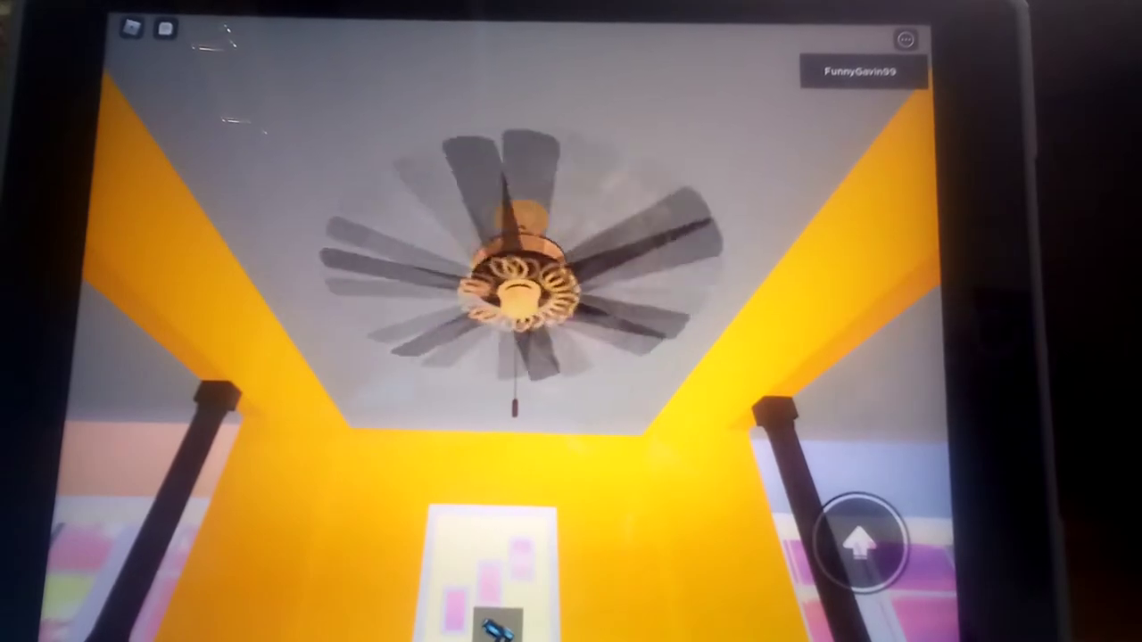
pyautogui.click(165, 28)
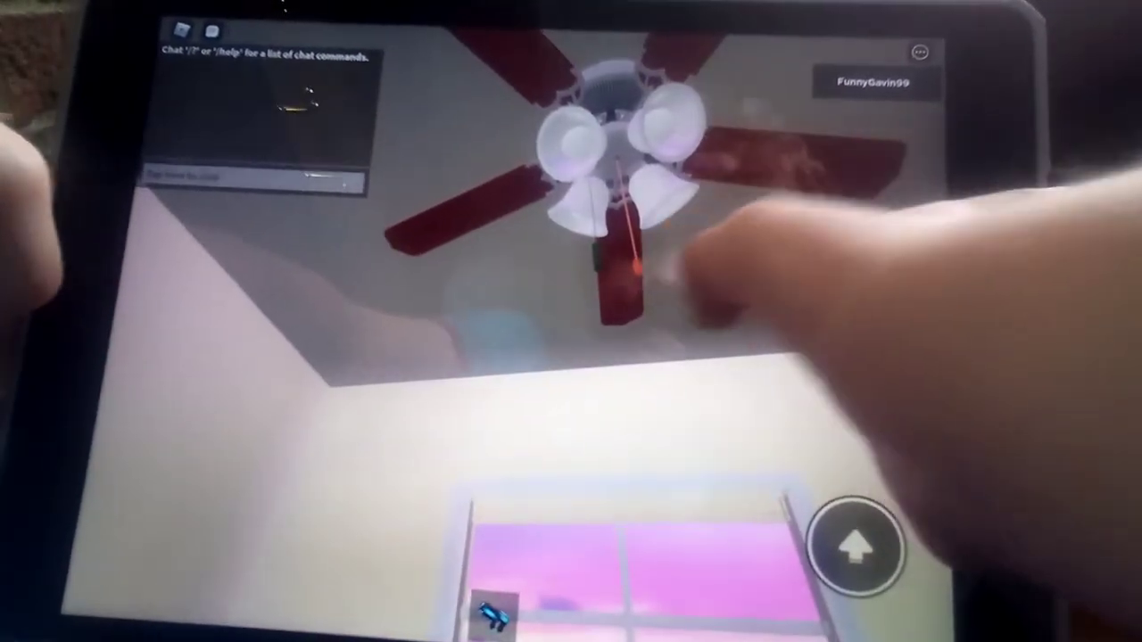
# - Tilt up to the red-bladed four-lamp fan, switch it on, and look around the room
pyautogui.moveTo(633, 268)
pyautogui.mouseDown()
pyautogui.moveTo(740, 204)
pyautogui.moveTo(740, 102)
pyautogui.moveTo(752, 102)
pyautogui.moveTo(740, 53)
pyautogui.mouseUp()
pyautogui.click(661, 245)
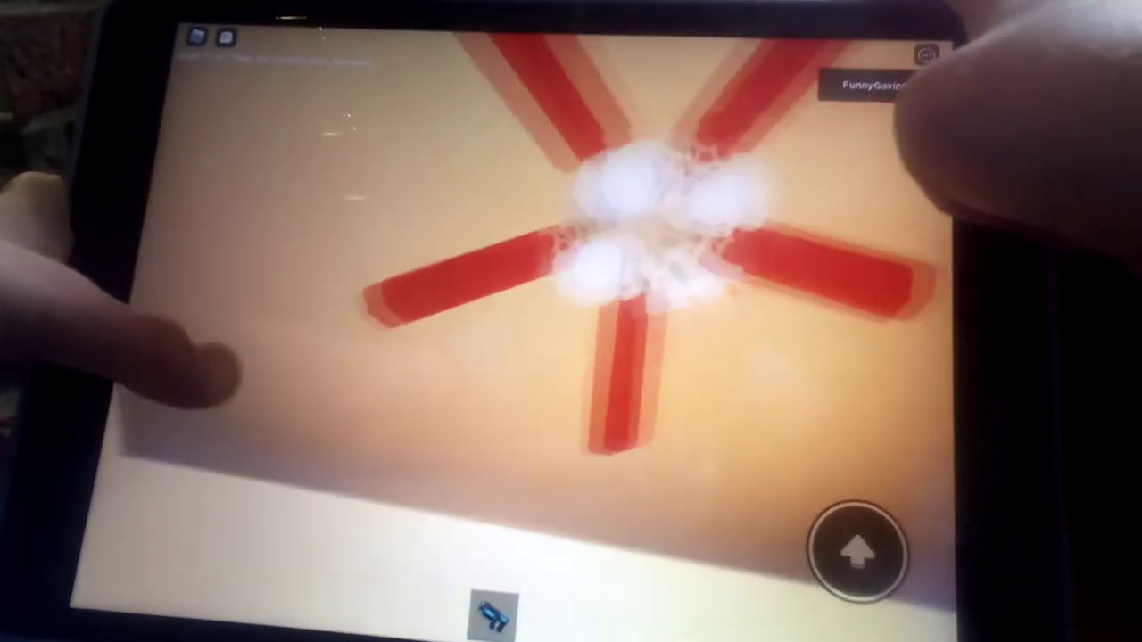
pyautogui.moveTo(919, 134); pyautogui.dragTo(856, 169)
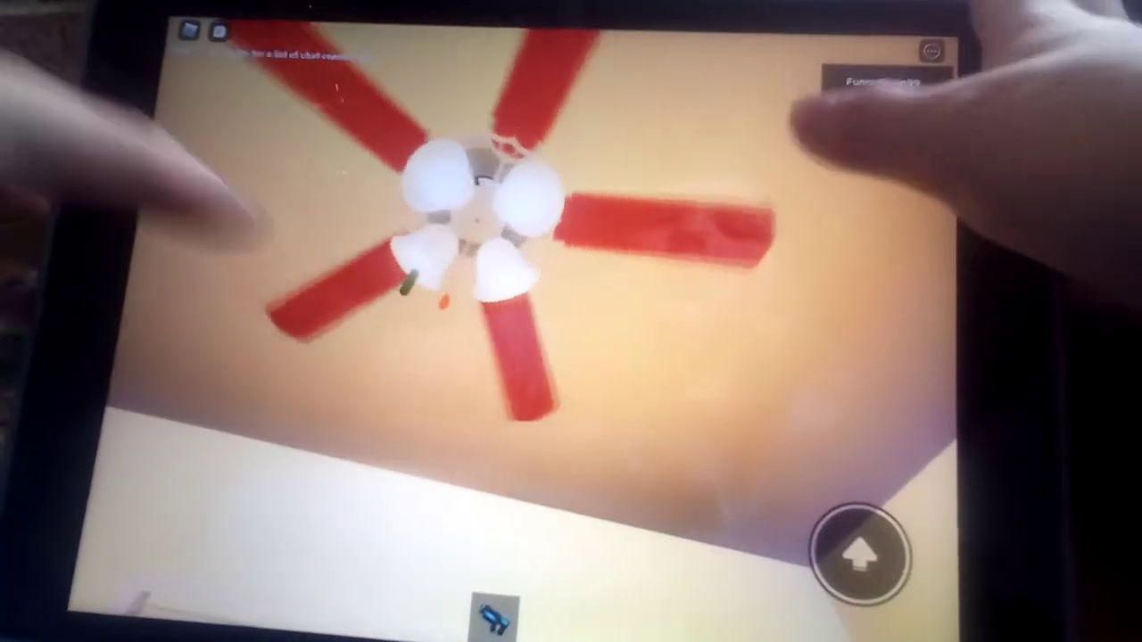
pyautogui.moveTo(803, 125); pyautogui.dragTo(856, 227)
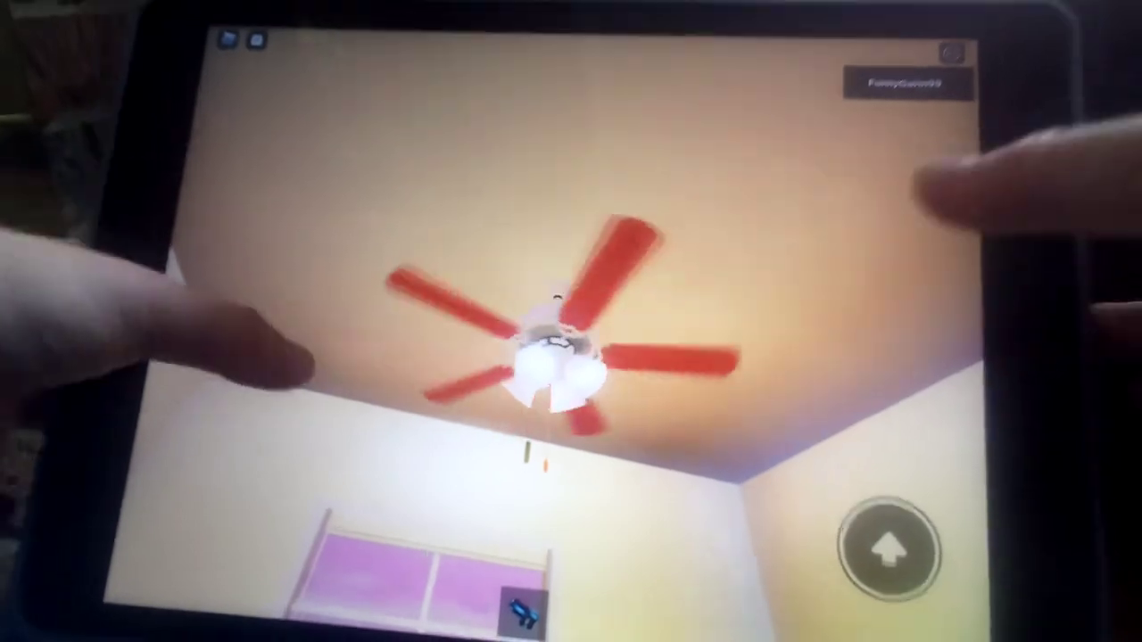
pyautogui.moveTo(943, 191)
pyautogui.mouseDown()
pyautogui.moveTo(892, 428)
pyautogui.moveTo(834, 348)
pyautogui.moveTo(847, 366)
pyautogui.mouseUp()
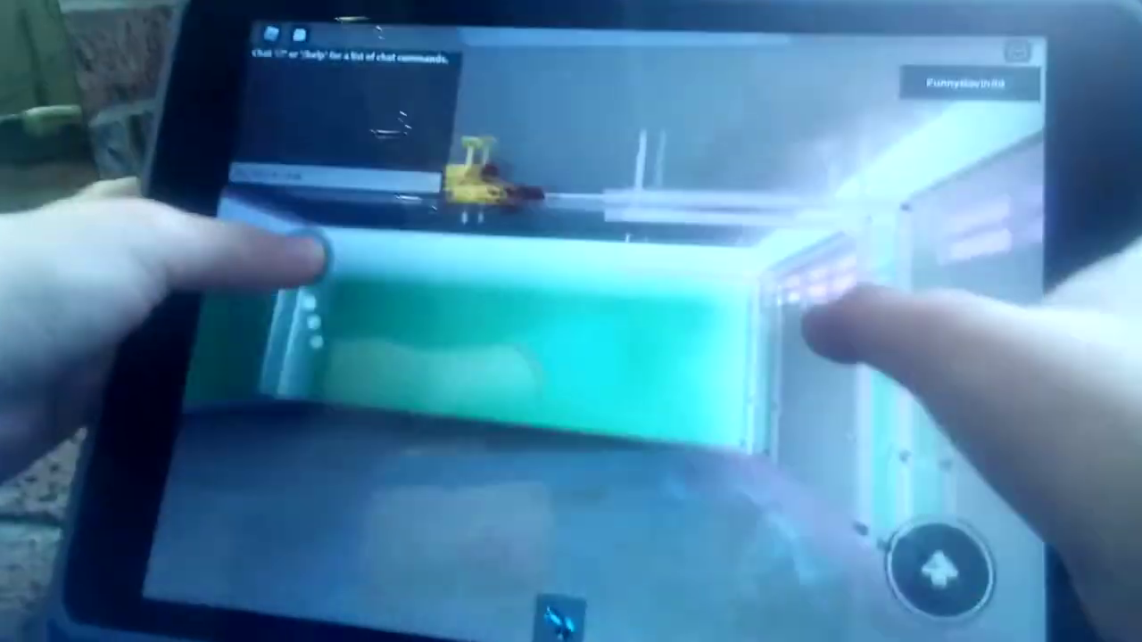
# - Switch on the green room's yellow-housed fan, equip the blue gun, and turn toward the yellow stairwell
pyautogui.moveTo(847, 366)
pyautogui.mouseDown()
pyautogui.moveTo(803, 321)
pyautogui.moveTo(615, 357)
pyautogui.mouseUp()
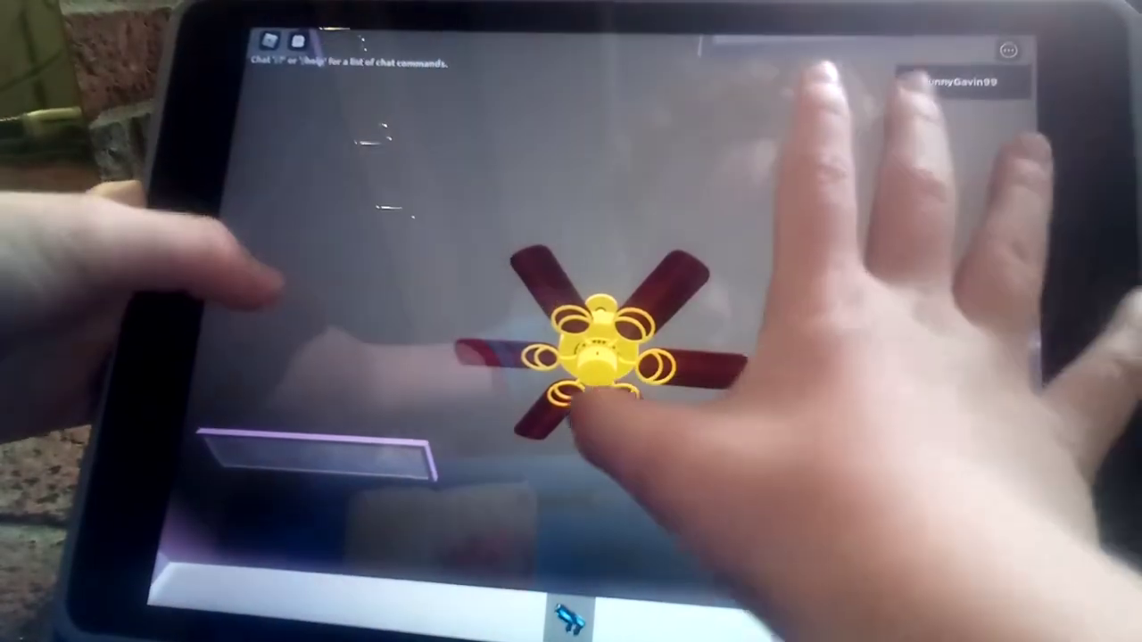
pyautogui.moveTo(598, 357); pyautogui.dragTo(642, 348)
pyautogui.click(656, 343)
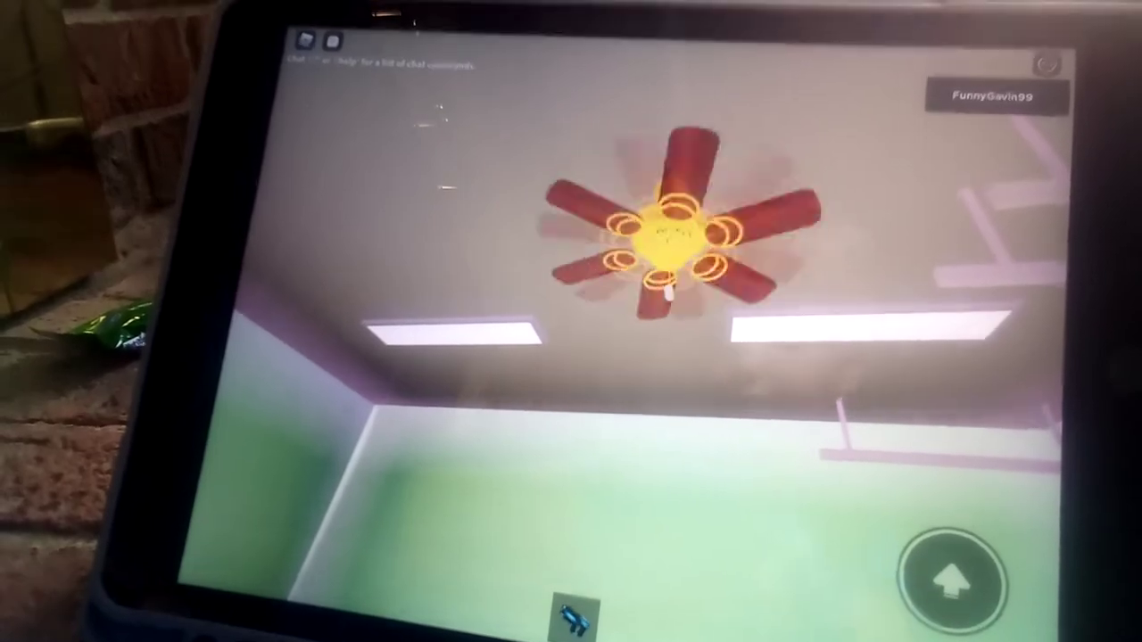
pyautogui.click(575, 607)
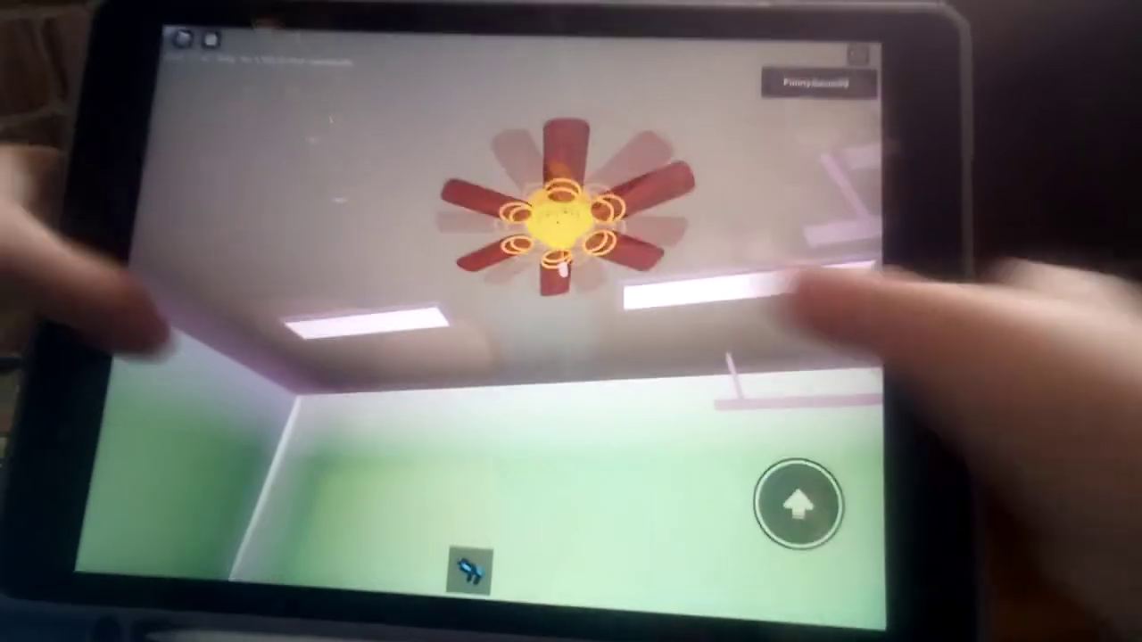
pyautogui.moveTo(821, 303)
pyautogui.mouseDown()
pyautogui.moveTo(803, 303)
pyautogui.moveTo(893, 319)
pyautogui.moveTo(815, 331)
pyautogui.moveTo(678, 321)
pyautogui.mouseUp()
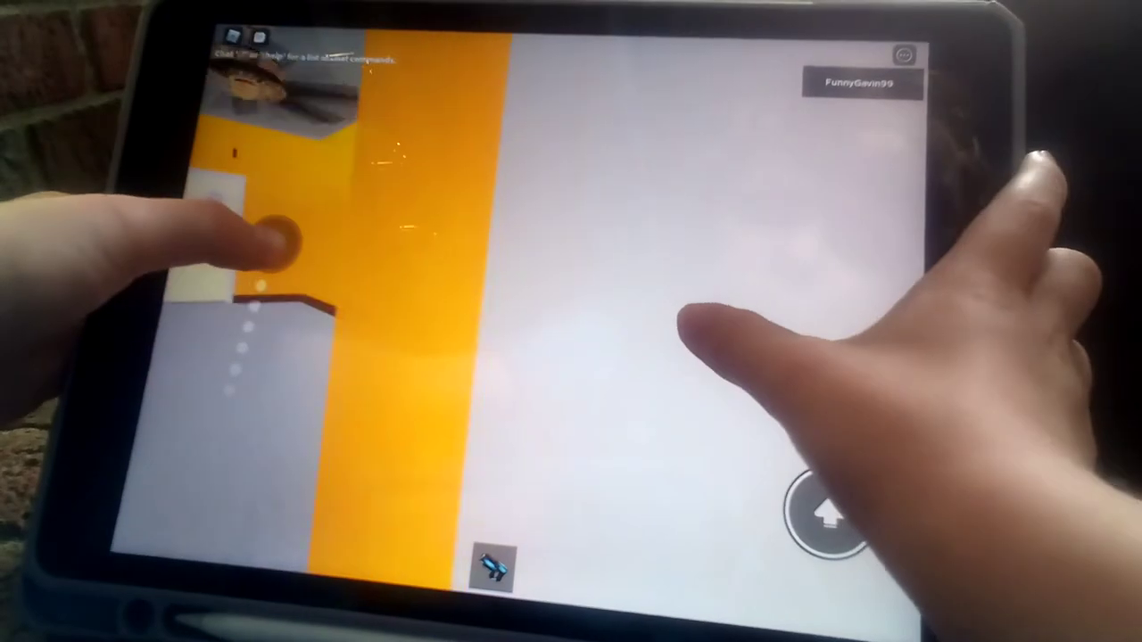
# - Climb the stairs and toggle the leaf fan's light on, off, and on again
pyautogui.moveTo(277, 241); pyautogui.dragTo(250, 248)
pyautogui.moveTo(678, 357)
pyautogui.mouseDown()
pyautogui.moveTo(740, 356)
pyautogui.moveTo(803, 331)
pyautogui.moveTo(764, 318)
pyautogui.moveTo(956, 381)
pyautogui.moveTo(803, 369)
pyautogui.moveTo(842, 357)
pyautogui.moveTo(853, 318)
pyautogui.moveTo(892, 280)
pyautogui.mouseUp()
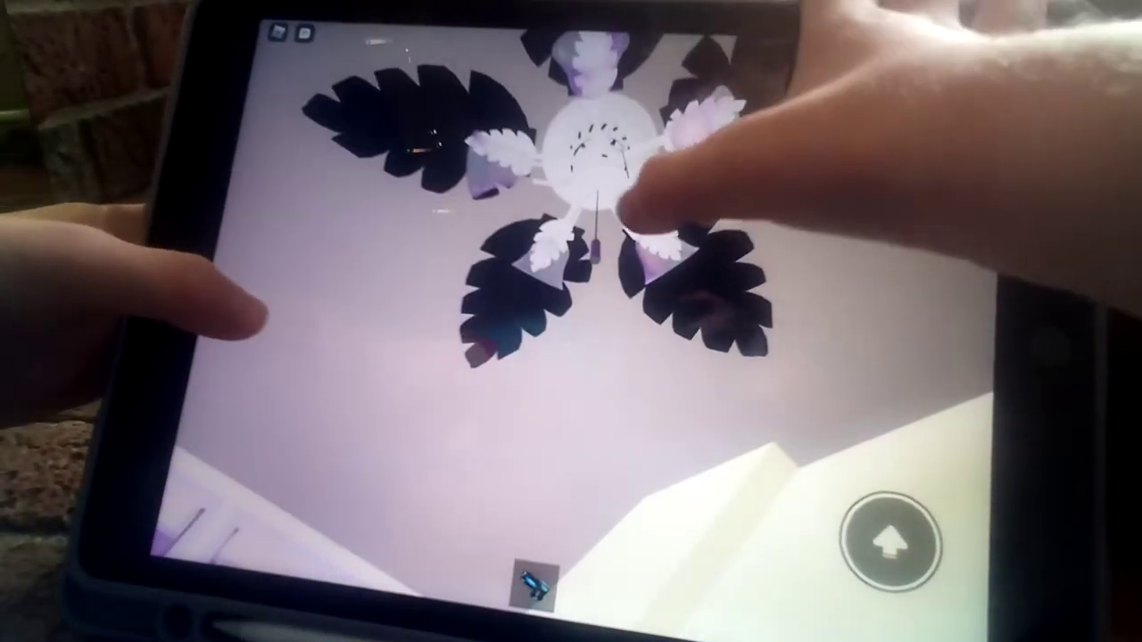
pyautogui.click(594, 245)
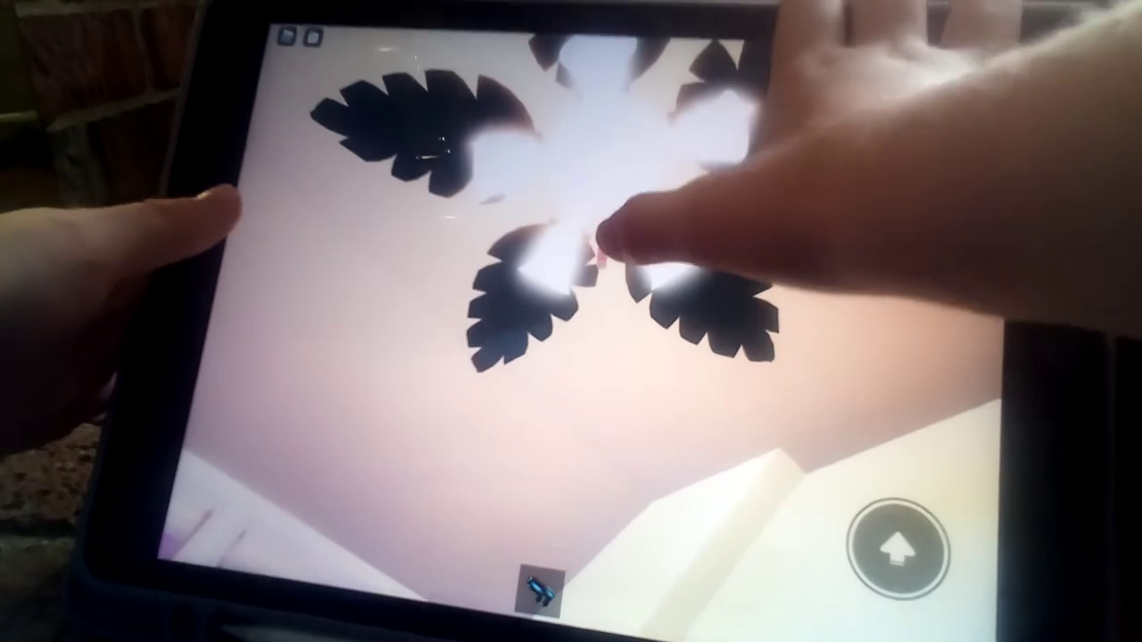
pyautogui.click(615, 215)
pyautogui.moveTo(615, 214); pyautogui.dragTo(839, 99)
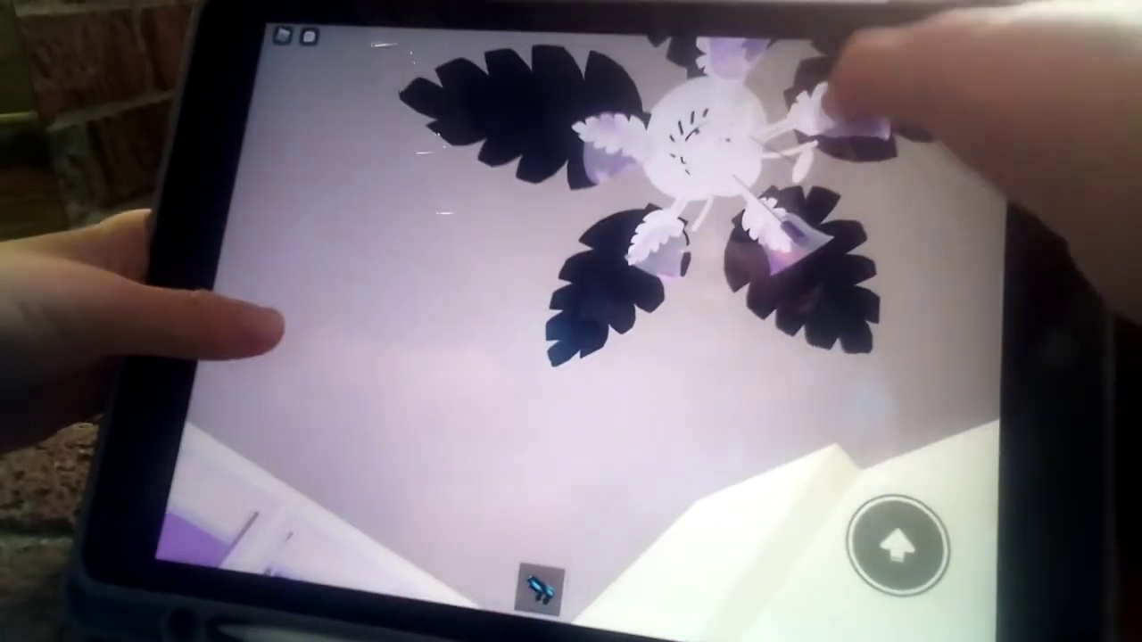
pyautogui.click(799, 219)
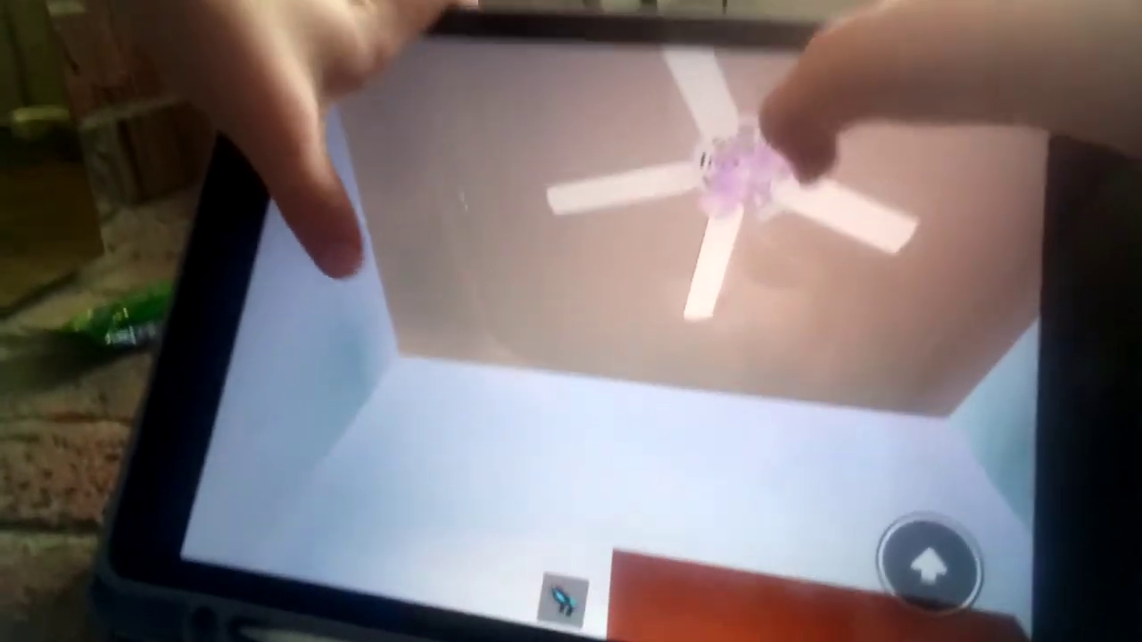
pyautogui.moveTo(799, 161); pyautogui.dragTo(830, 133)
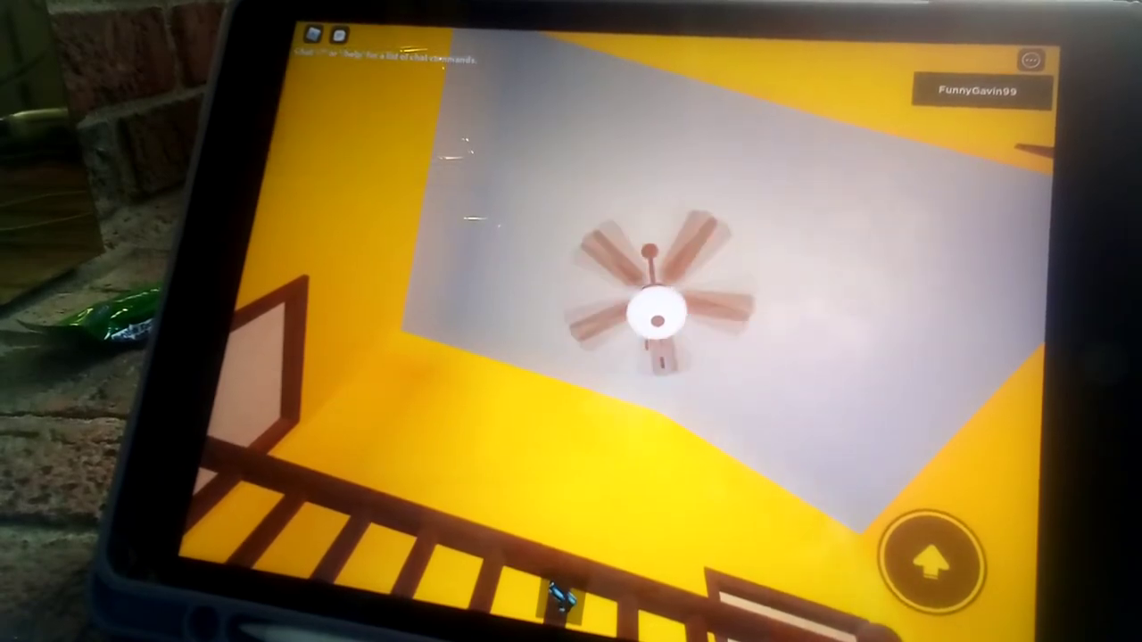
# - Look down from the fan to the floor and head back toward the green room
pyautogui.moveTo(857, 223)
pyautogui.mouseDown()
pyautogui.moveTo(842, 294)
pyautogui.moveTo(841, 280)
pyautogui.moveTo(777, 255)
pyautogui.moveTo(841, 255)
pyautogui.moveTo(931, 331)
pyautogui.moveTo(893, 357)
pyautogui.moveTo(923, 312)
pyautogui.mouseUp()
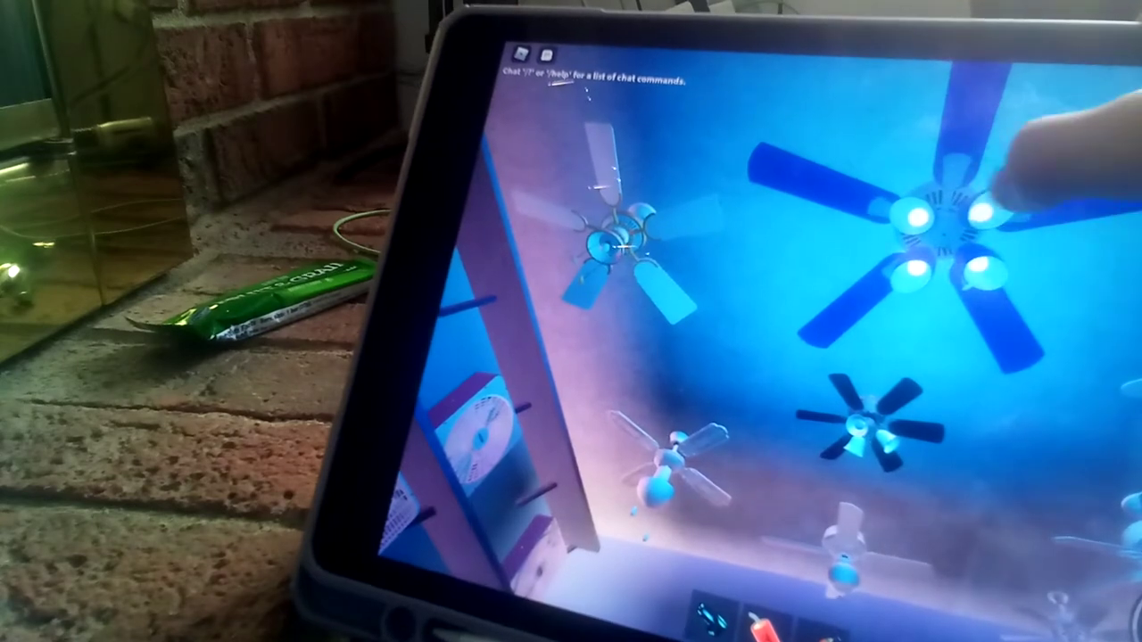
# - Pan across the store's displayed ceiling fans toward the shop window
pyautogui.moveTo(963, 192); pyautogui.dragTo(1008, 174)
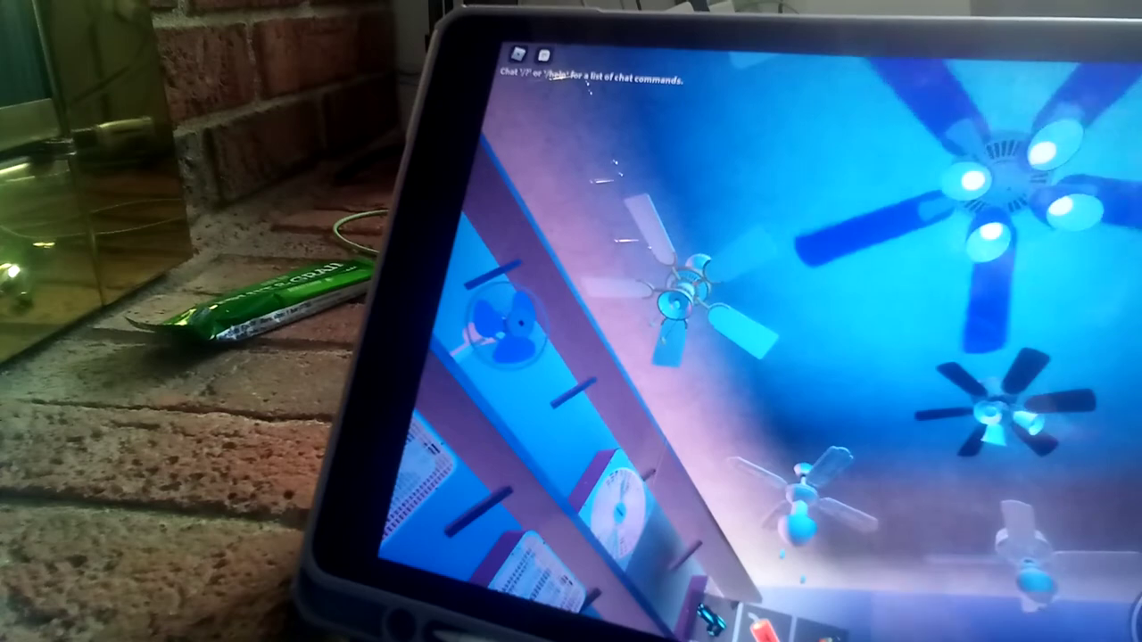
pyautogui.moveTo(500, 206); pyautogui.dragTo(562, 178)
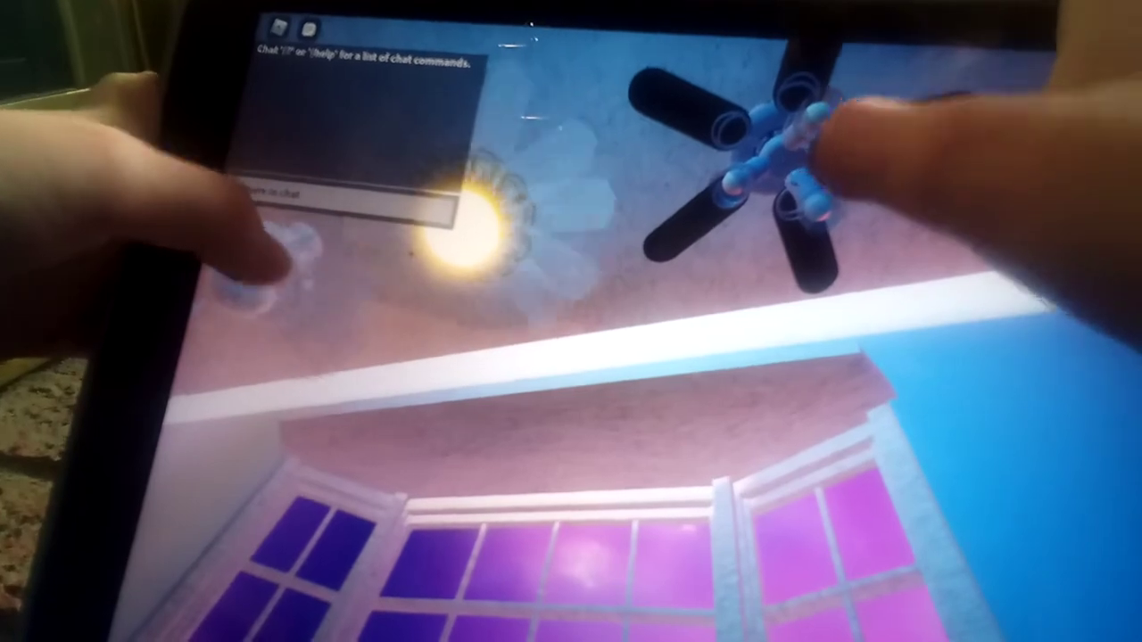
# - Sweep across the pink window wall and up to the lit ceiling fans overhead
pyautogui.moveTo(830, 134); pyautogui.dragTo(714, 54)
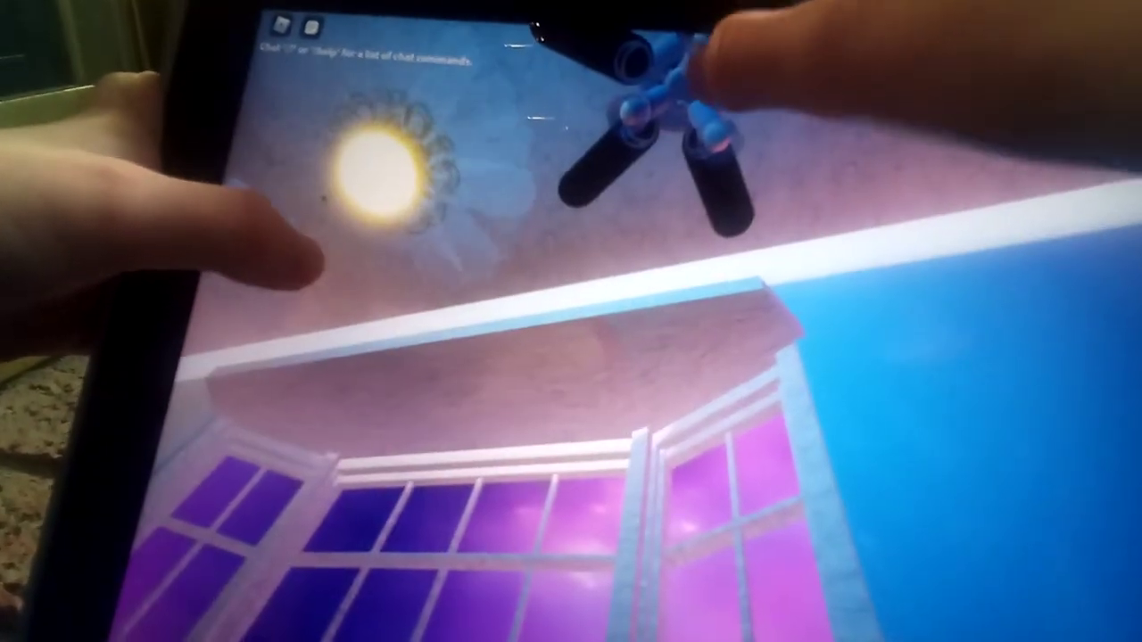
pyautogui.moveTo(313, 267); pyautogui.dragTo(339, 321)
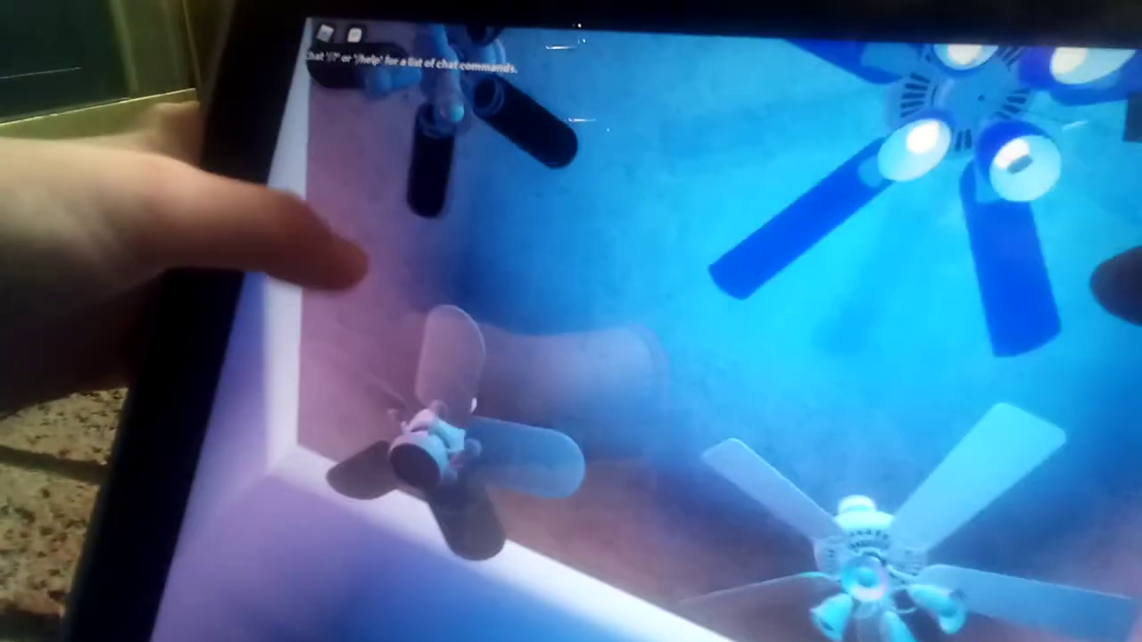